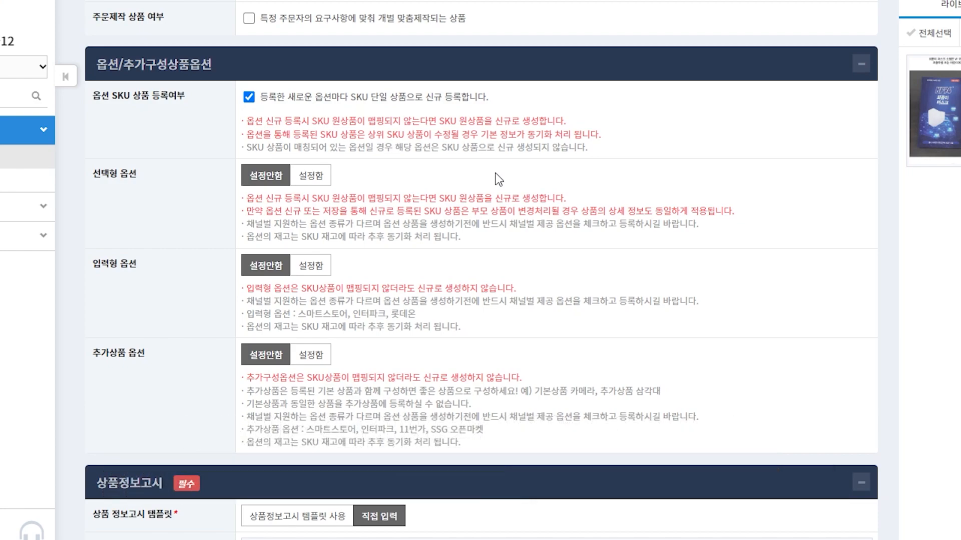
Step: Enable the selection-type options (선택형 옵션) and set their option type to 조합형 after trying 단일형
{"action": "scroll", "coordinate": [494, 216], "scroll_direction": "up", "scroll_amount": 2}
{"action": "left_click", "coordinate": [316, 280]}
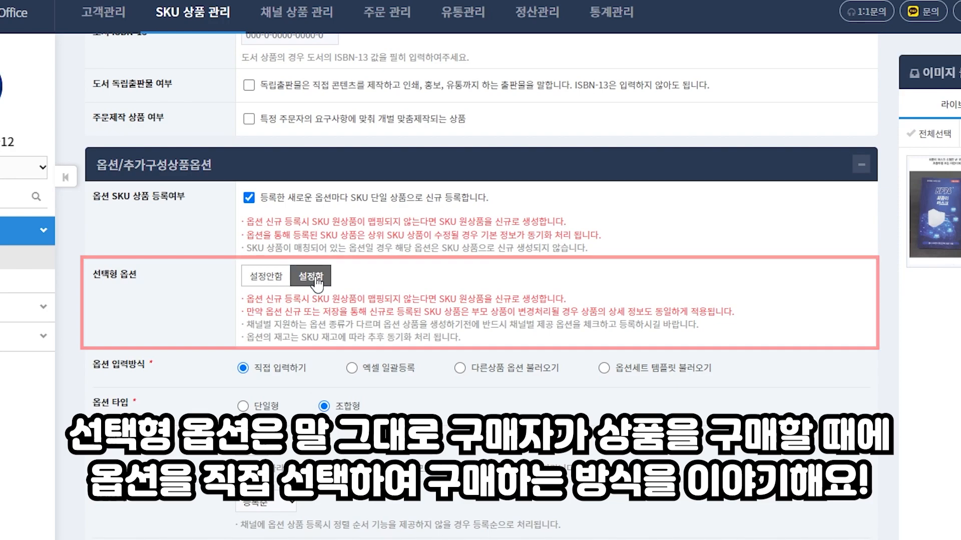
{"action": "scroll", "coordinate": [326, 283], "scroll_direction": "down", "scroll_amount": 4}
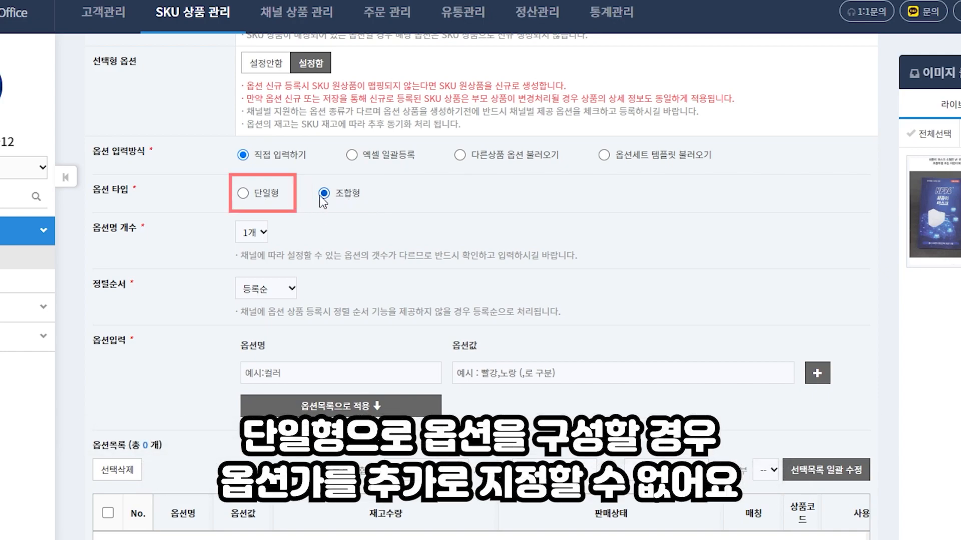
{"action": "left_click", "coordinate": [274, 202]}
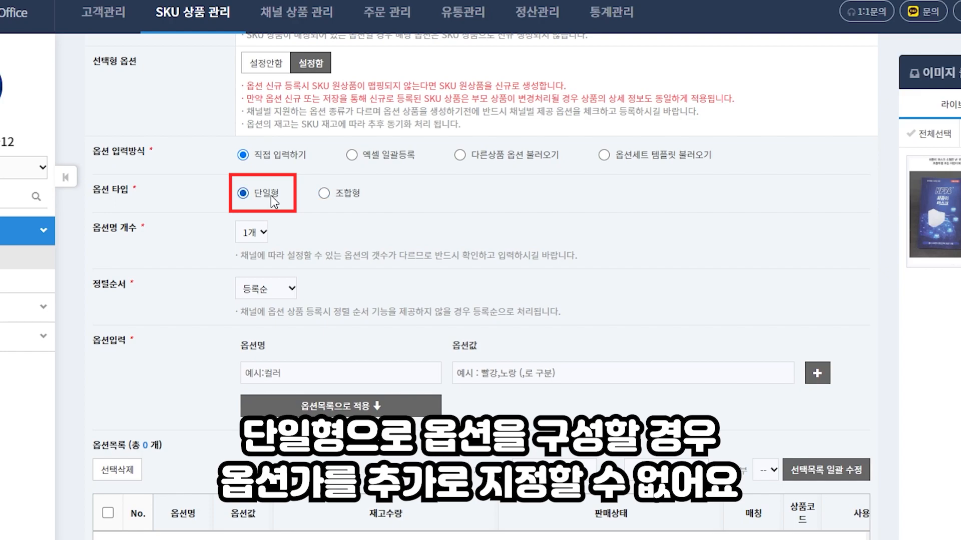
{"action": "left_click", "coordinate": [350, 194]}
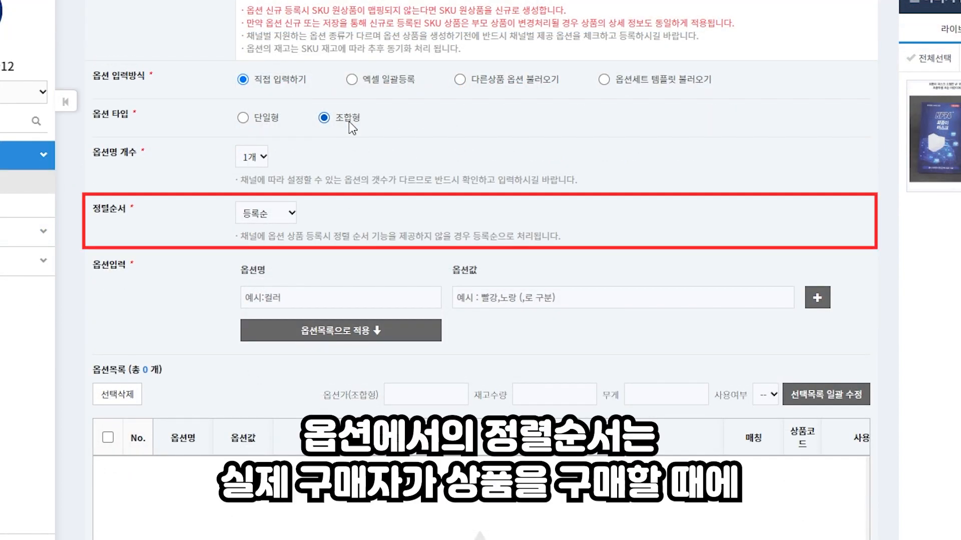
Step: Review the available sort orders for the selection-type options and set the number of option names to 2개
{"action": "left_click", "coordinate": [288, 214]}
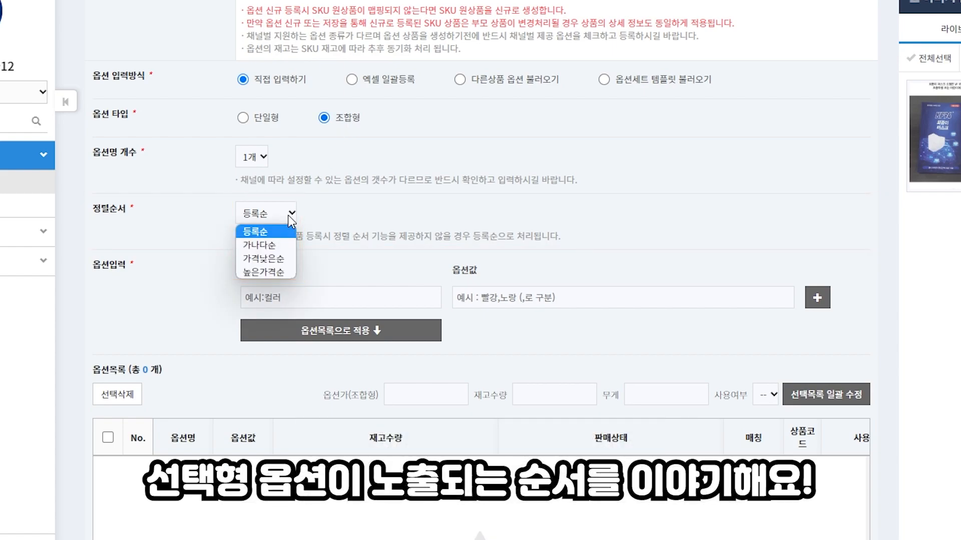
{"action": "left_click", "coordinate": [288, 216]}
{"action": "left_click", "coordinate": [260, 161]}
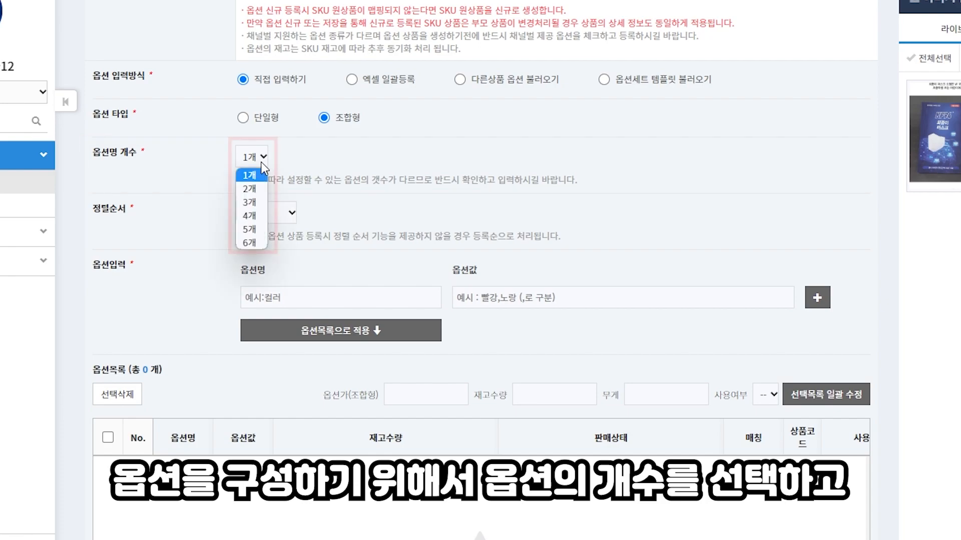
{"action": "left_click", "coordinate": [258, 190]}
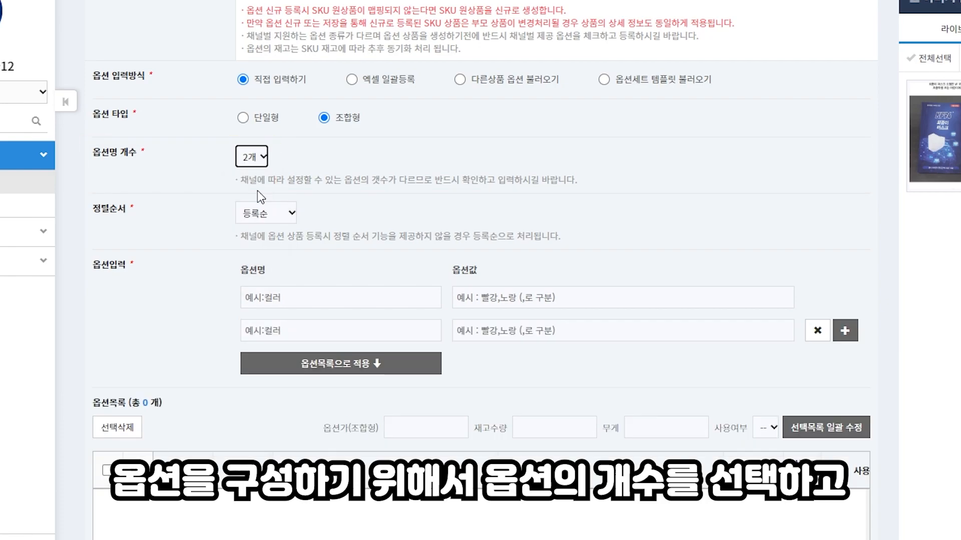
Step: Enter the first option with the name 색상 and the values 화이트,블랙
{"action": "left_click", "coordinate": [272, 298]}
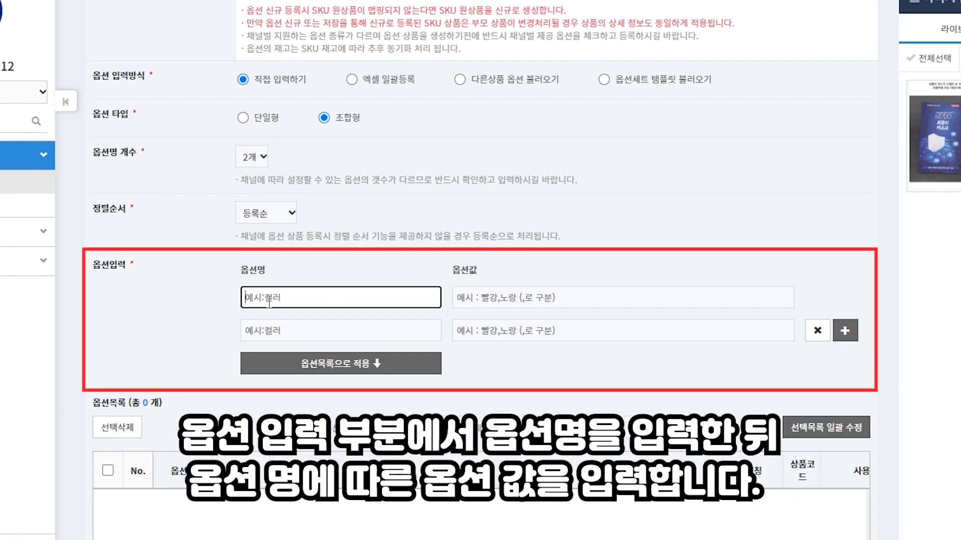
{"action": "type", "text": "색상"}
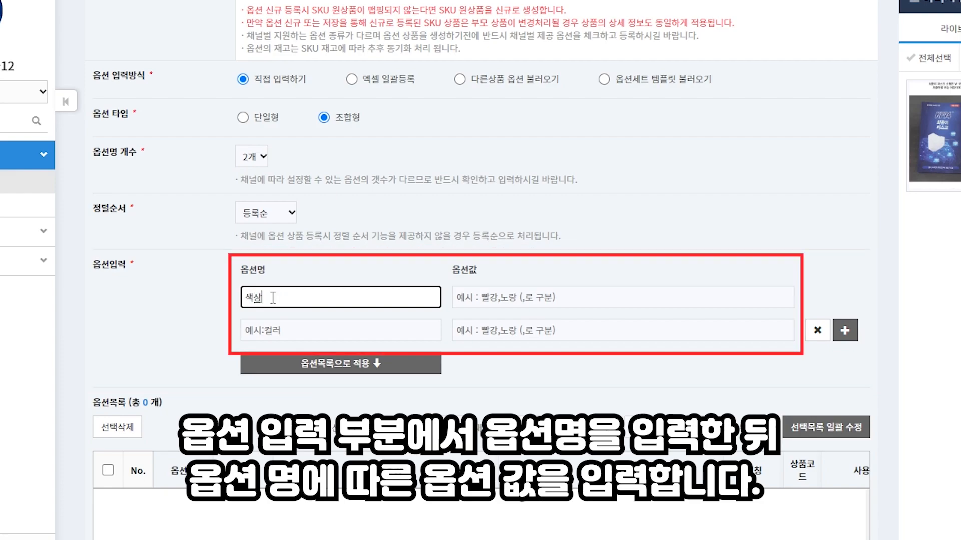
{"action": "key", "text": "Tab"}
{"action": "type", "text": "화이트,블랙"}
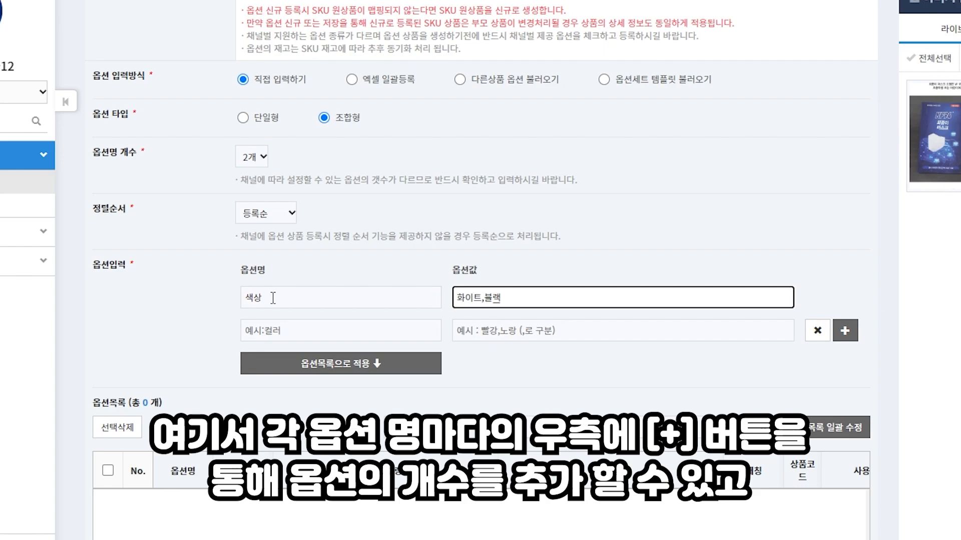
Step: Enter the second option as 사이즈 with the values 소형,중형,대형 and apply both options to the option list
{"action": "left_click", "coordinate": [275, 326]}
{"action": "type", "text": "사이즈"}
{"action": "key", "text": "Tab"}
{"action": "type", "text": "ㅅ소형,중형,대혀ㅇ"}
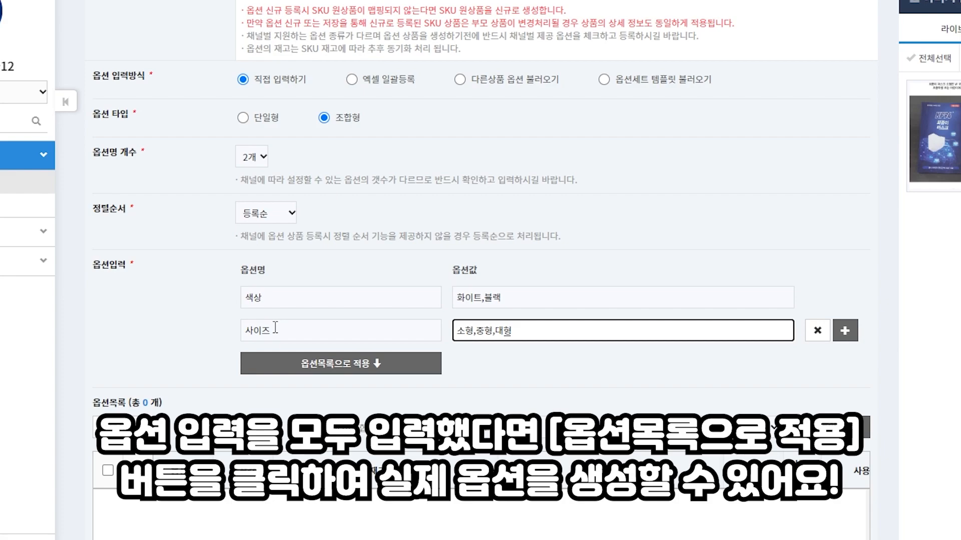
{"action": "left_click", "coordinate": [283, 365]}
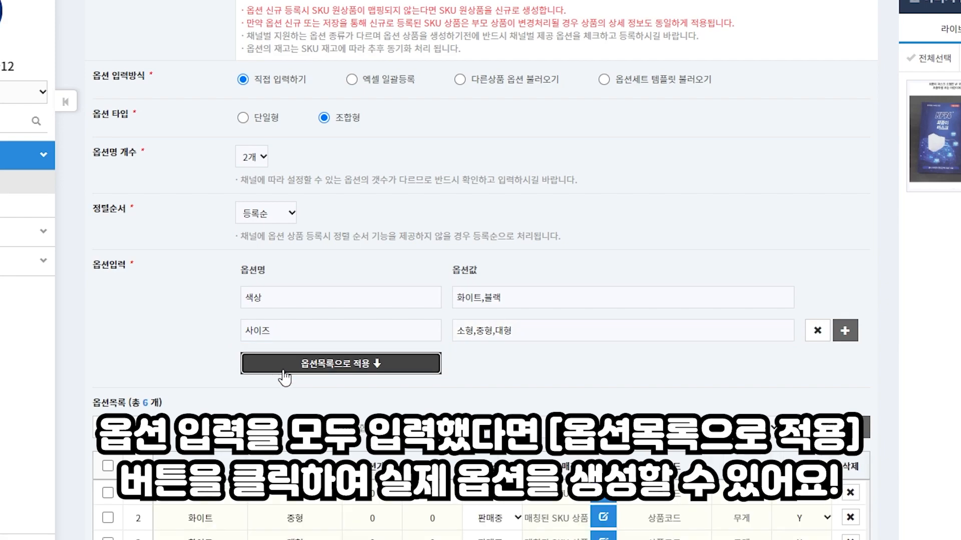
Step: Switch the option input method to 엑셀 일괄등록, 다른상품 옵션 불러오기 and finally 옵션세트 템플릿 불러오기
{"action": "scroll", "coordinate": [283, 370], "scroll_direction": "down", "scroll_amount": 2}
{"action": "scroll", "coordinate": [283, 370], "scroll_direction": "down", "scroll_amount": 4}
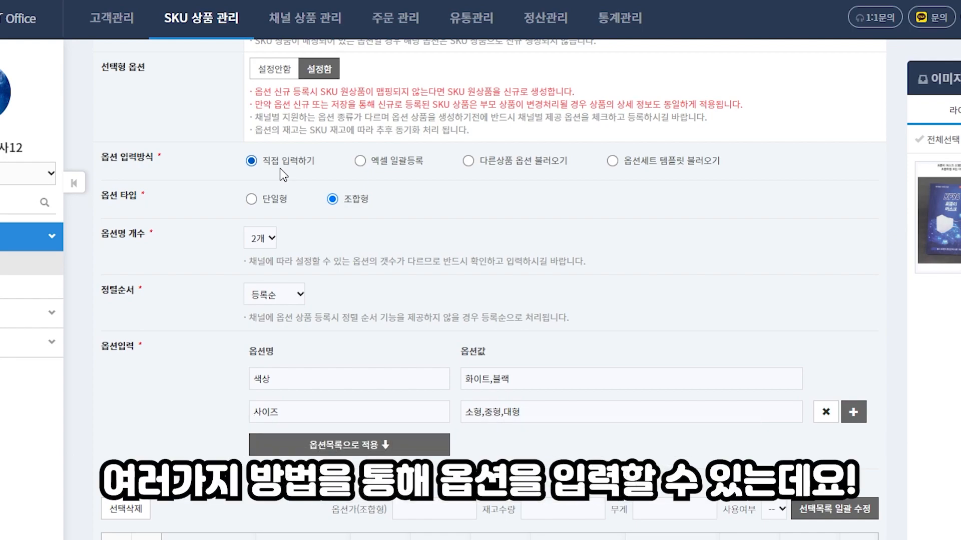
{"action": "left_click", "coordinate": [395, 165]}
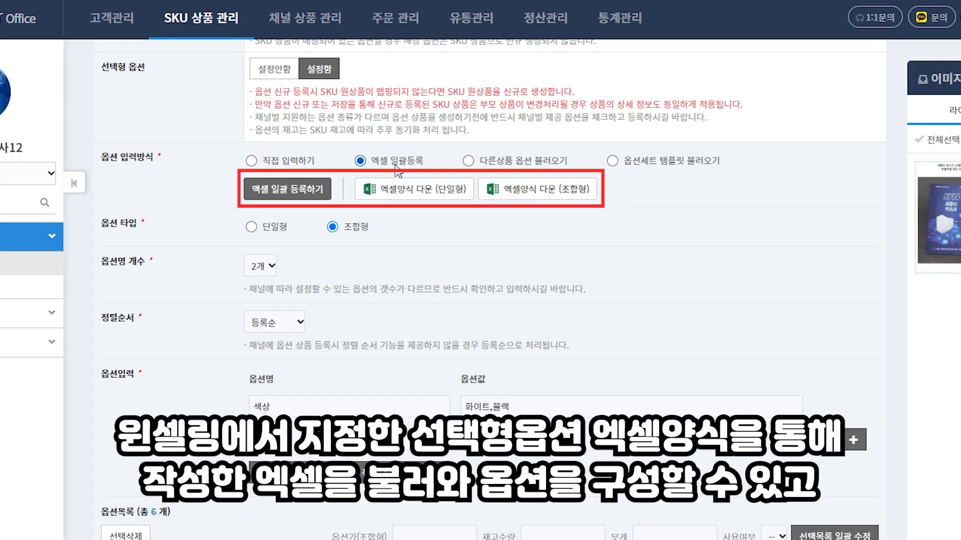
{"action": "left_click", "coordinate": [518, 164]}
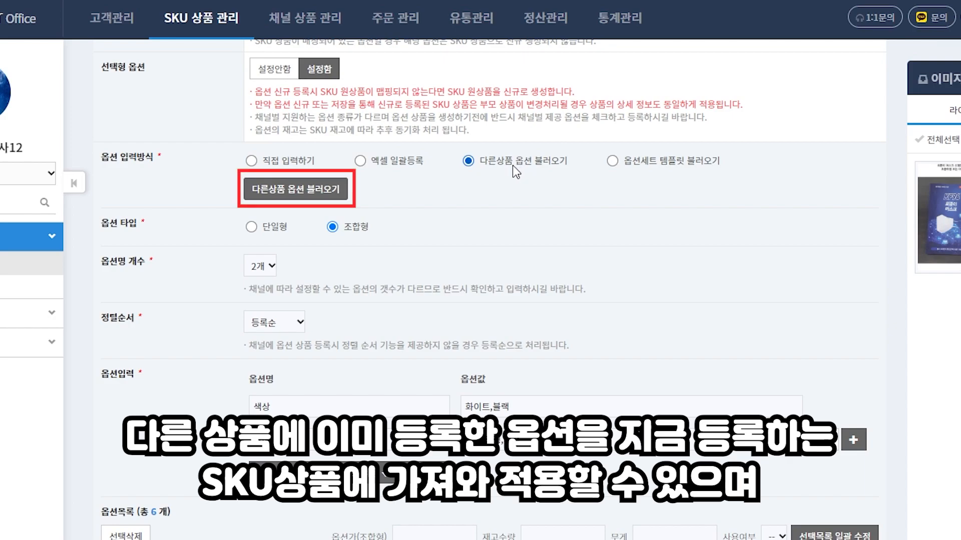
{"action": "left_click", "coordinate": [648, 166]}
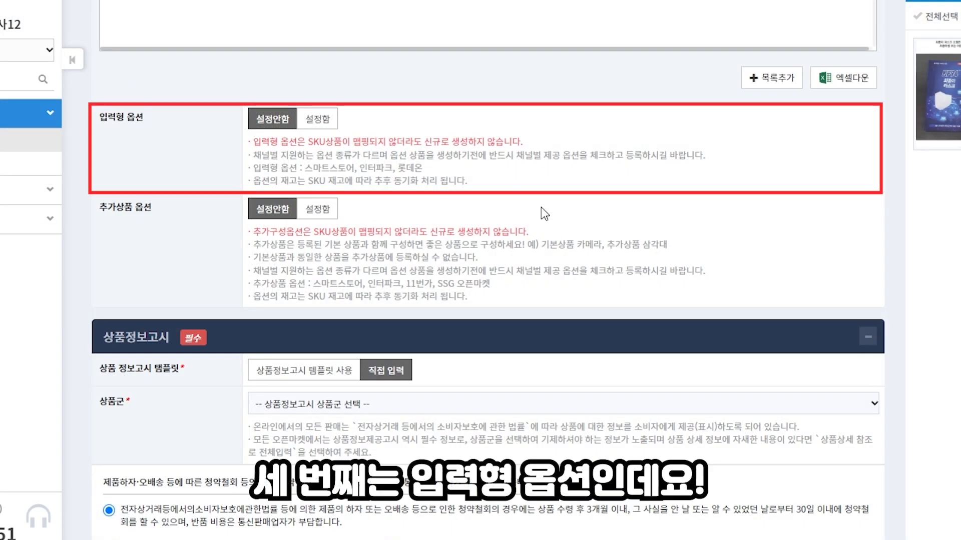
Step: Enable the input-type options (입력형 옵션) and name the option 문구
{"action": "left_click", "coordinate": [316, 118]}
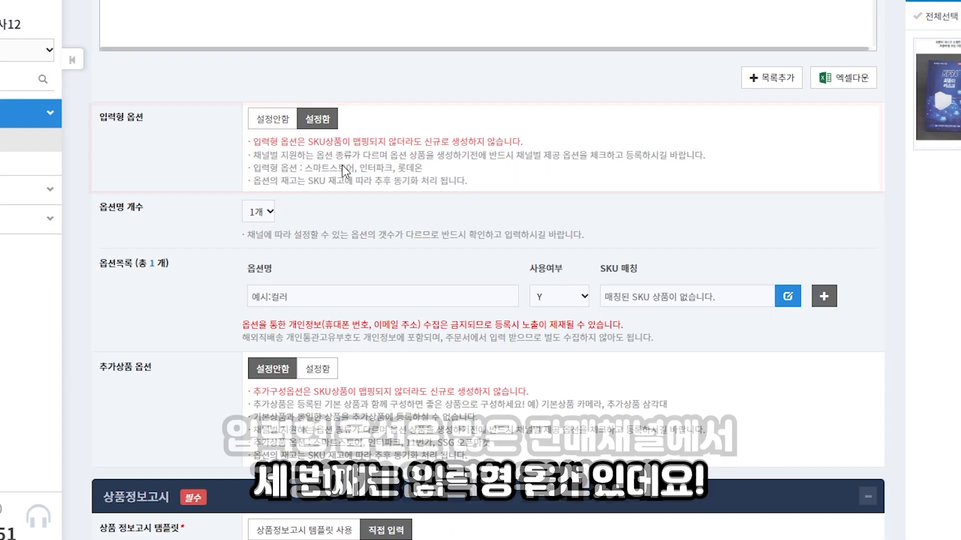
{"action": "left_click", "coordinate": [343, 295]}
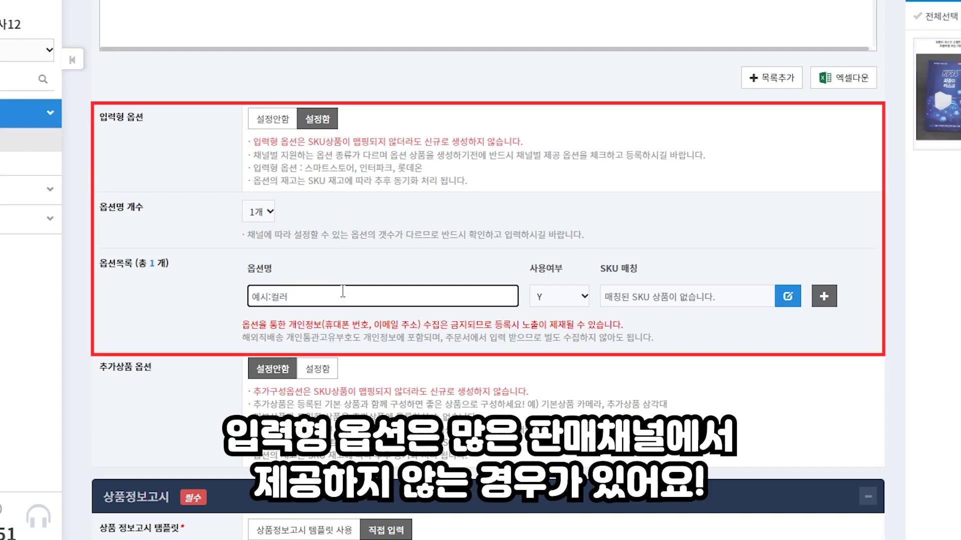
{"action": "type", "text": "문구"}
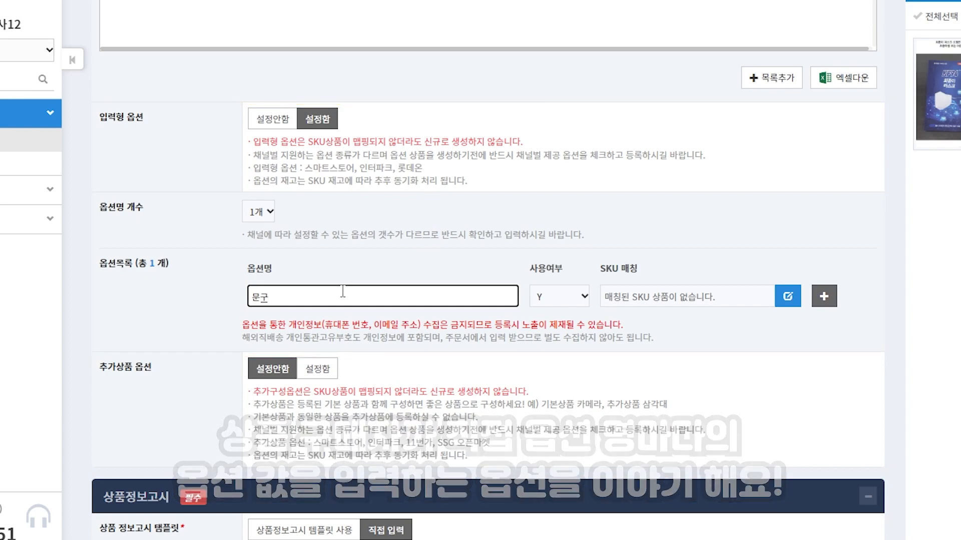
Step: Enable the additional product options (추가상품 옵션) and go through their input methods, ending on 옵션세트 템플릿 불러오기
{"action": "scroll", "coordinate": [346, 291], "scroll_direction": "down", "scroll_amount": 6}
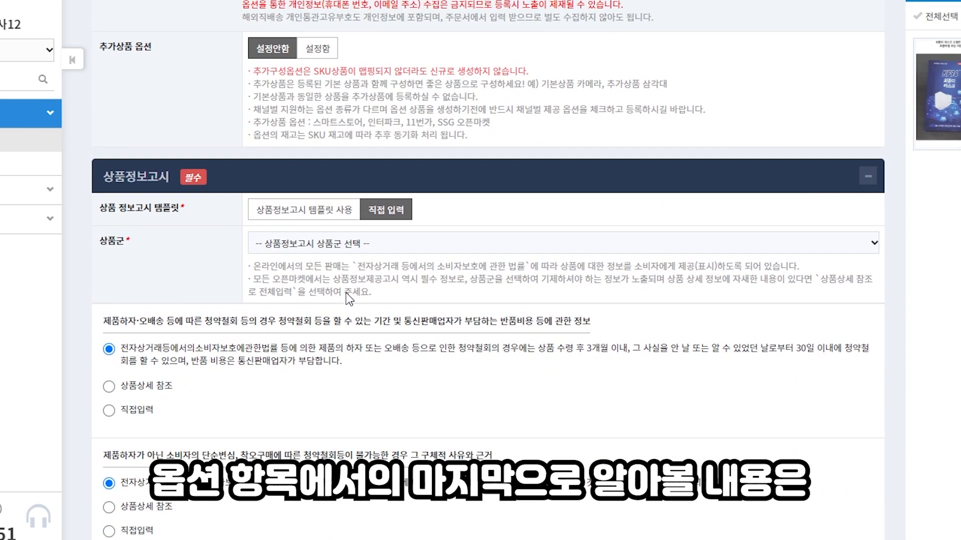
{"action": "left_click", "coordinate": [321, 49]}
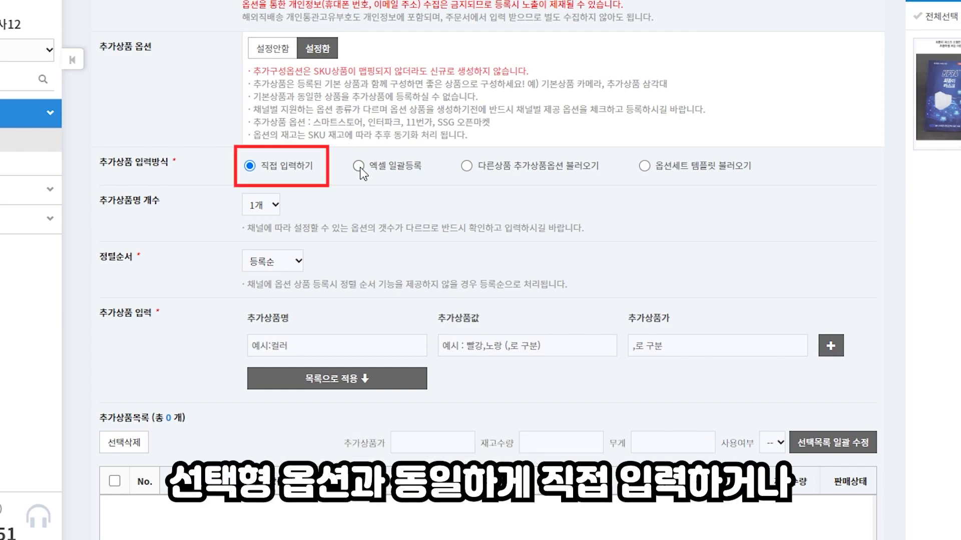
{"action": "left_click", "coordinate": [385, 167]}
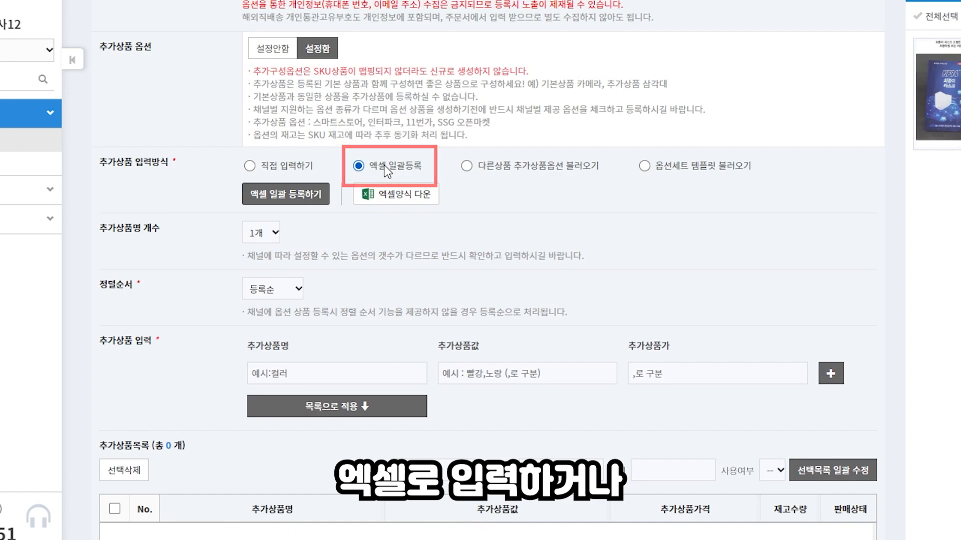
{"action": "left_click", "coordinate": [503, 169]}
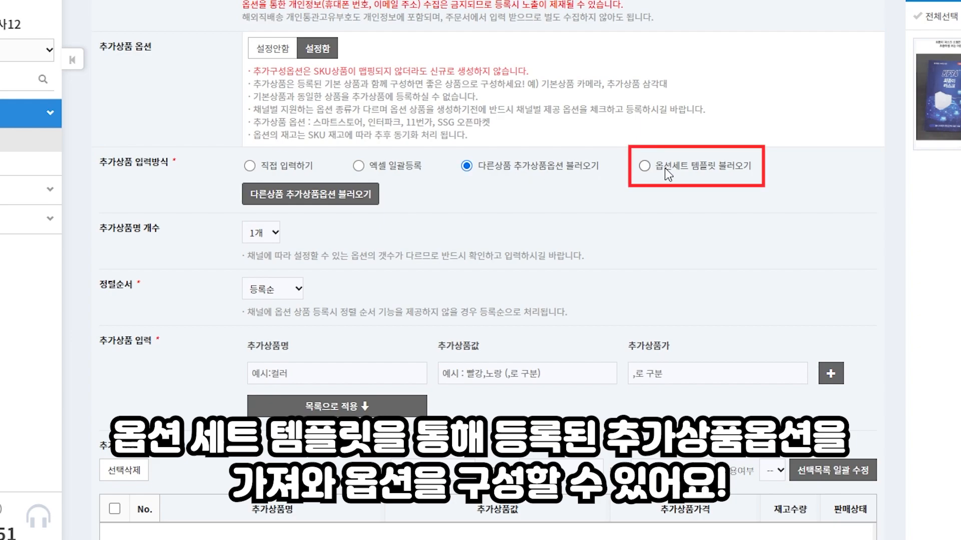
{"action": "left_click", "coordinate": [668, 173]}
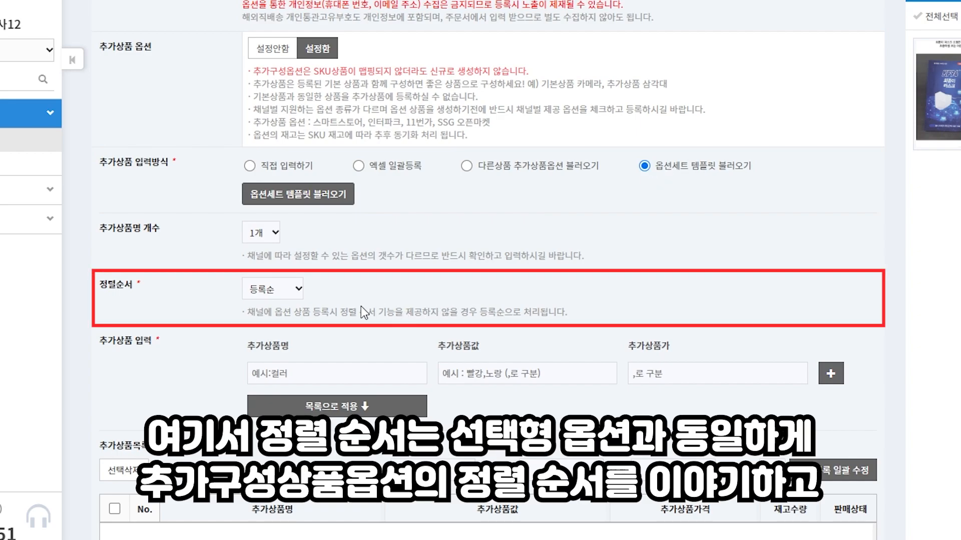
Step: Enter the additional product name 마스크줄 with the values 빨강,노랑,파랑,블랙,화이트
{"action": "left_click", "coordinate": [288, 292]}
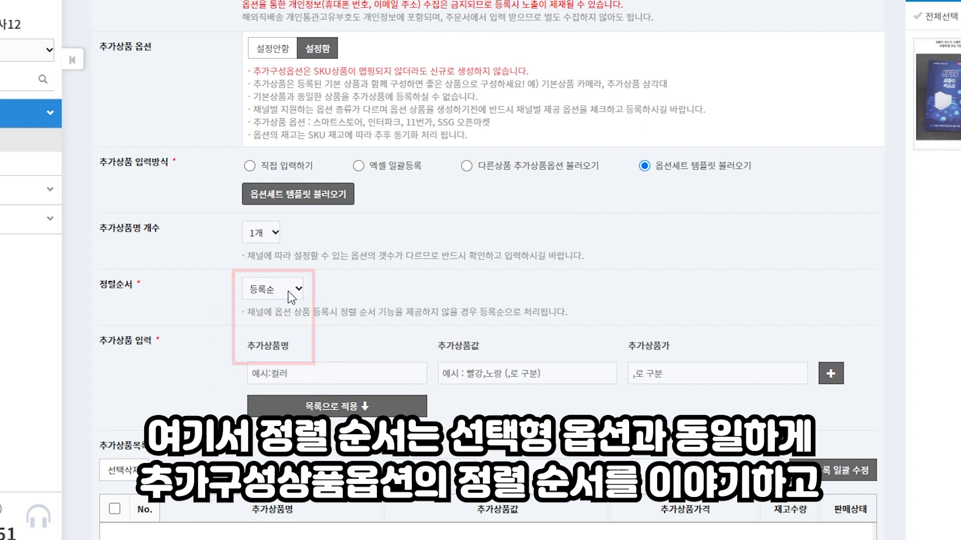
{"action": "scroll", "coordinate": [287, 291], "scroll_direction": "down", "scroll_amount": 2}
{"action": "left_click", "coordinate": [296, 268]}
{"action": "type", "text": "마스크줄"}
{"action": "key", "text": "Tab"}
{"action": "type", "text": "빨강,노랑,파라"}
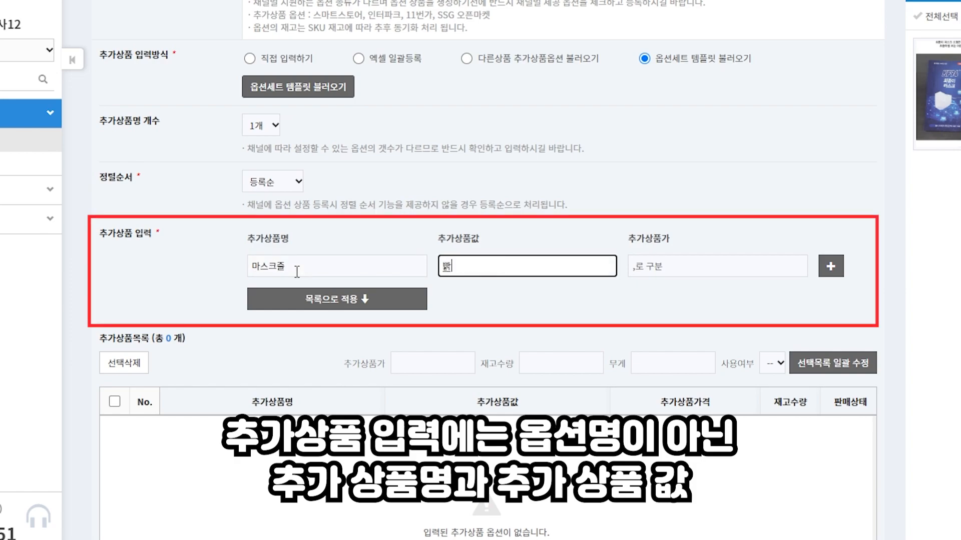
{"action": "type", "text": "ㅇ,블랙,화이트"}
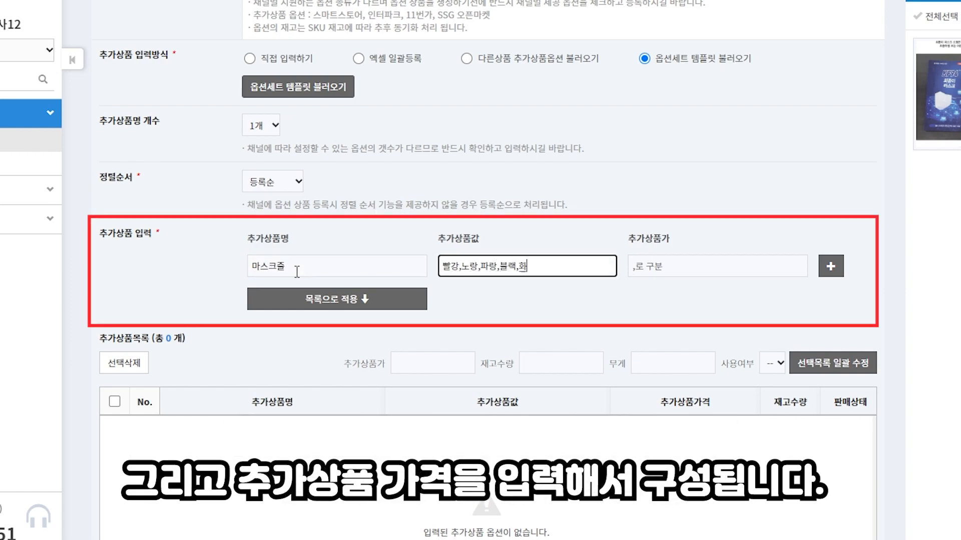
Step: Set the additional product prices to 500,500,500,500,500 and apply the entries to the additional product list
{"action": "key", "text": "Tab"}
{"action": "type", "text": "50"}
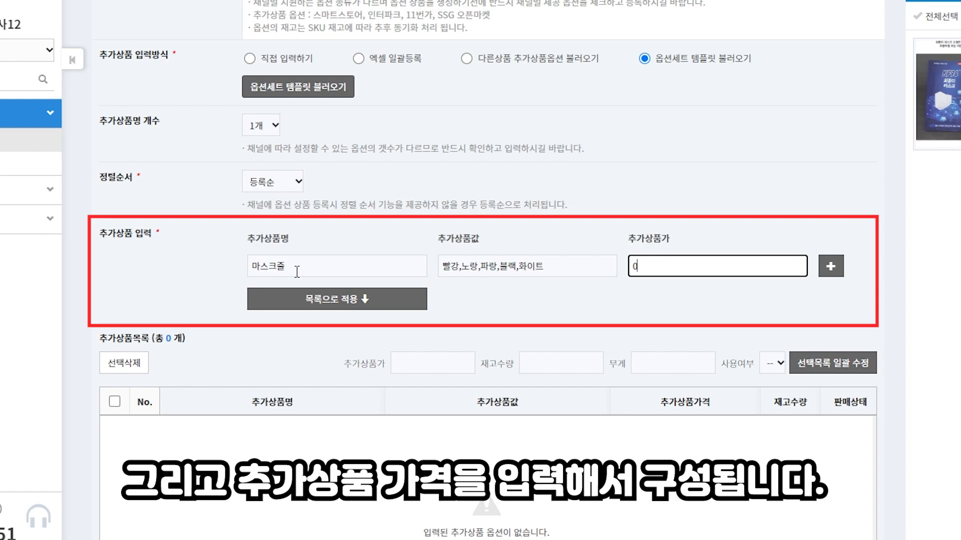
{"action": "type", "text": "0,500"}
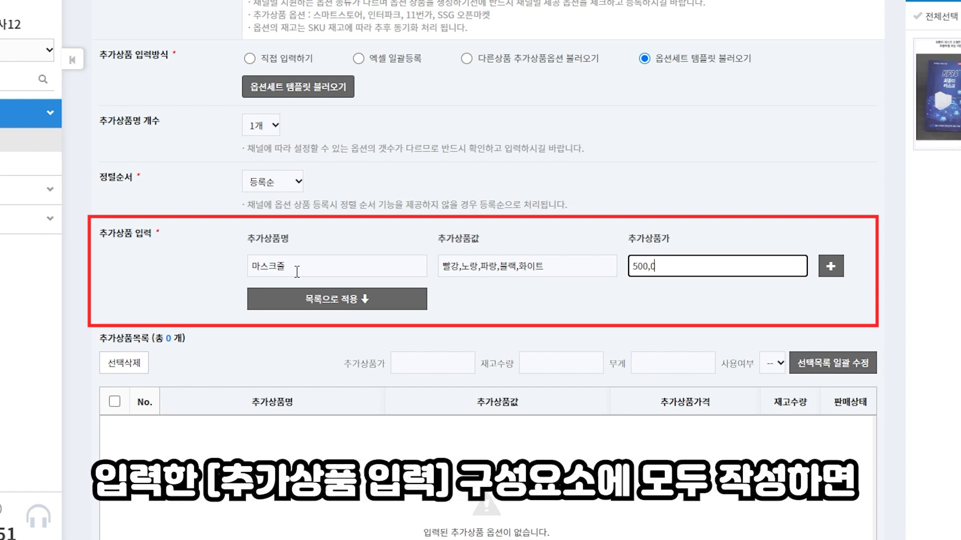
{"action": "type", "text": ",500,500,500"}
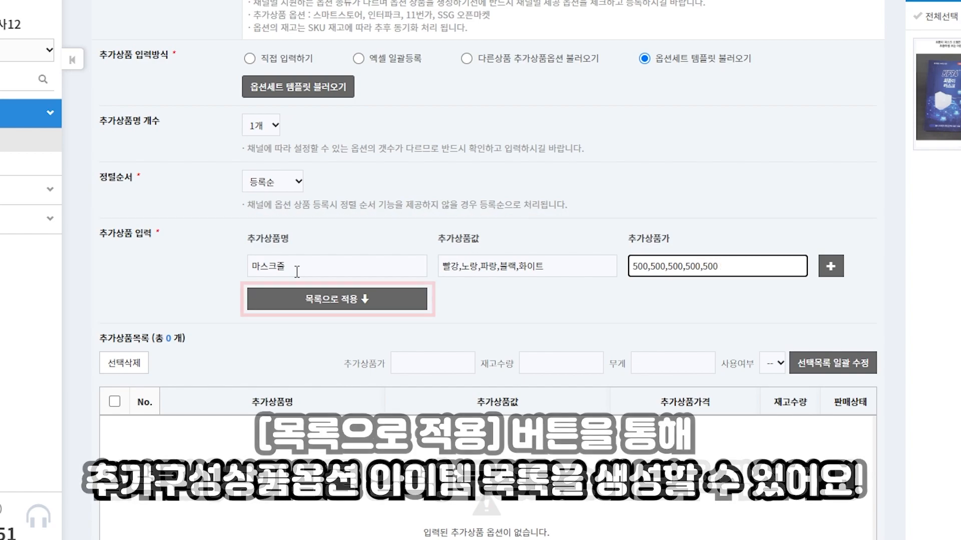
{"action": "left_click", "coordinate": [305, 309]}
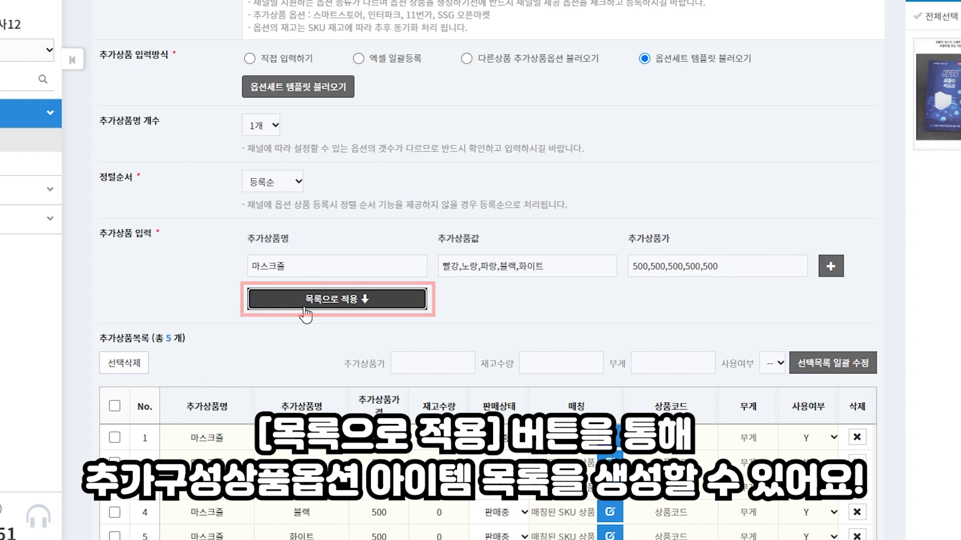
Step: Set the product information notice (상품정보고시) to use a template instead of direct input
{"action": "scroll", "coordinate": [315, 314], "scroll_direction": "down", "scroll_amount": 2}
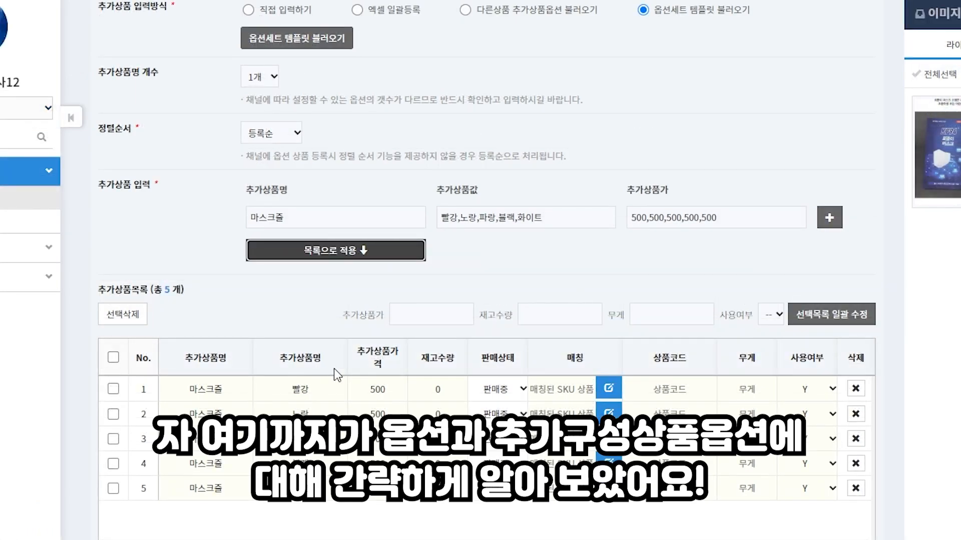
{"action": "scroll", "coordinate": [335, 368], "scroll_direction": "down", "scroll_amount": 12}
{"action": "scroll", "coordinate": [335, 375], "scroll_direction": "down", "scroll_amount": 1}
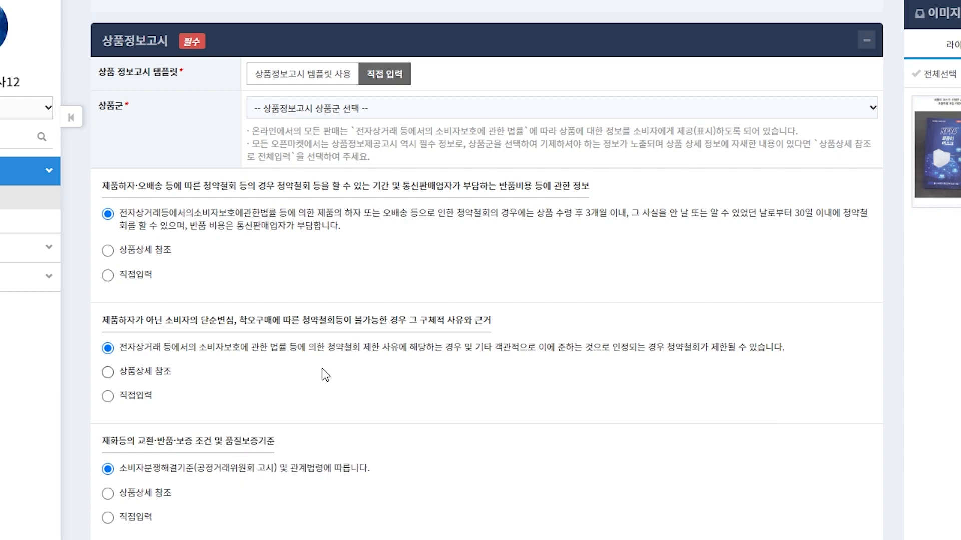
{"action": "left_click", "coordinate": [302, 80]}
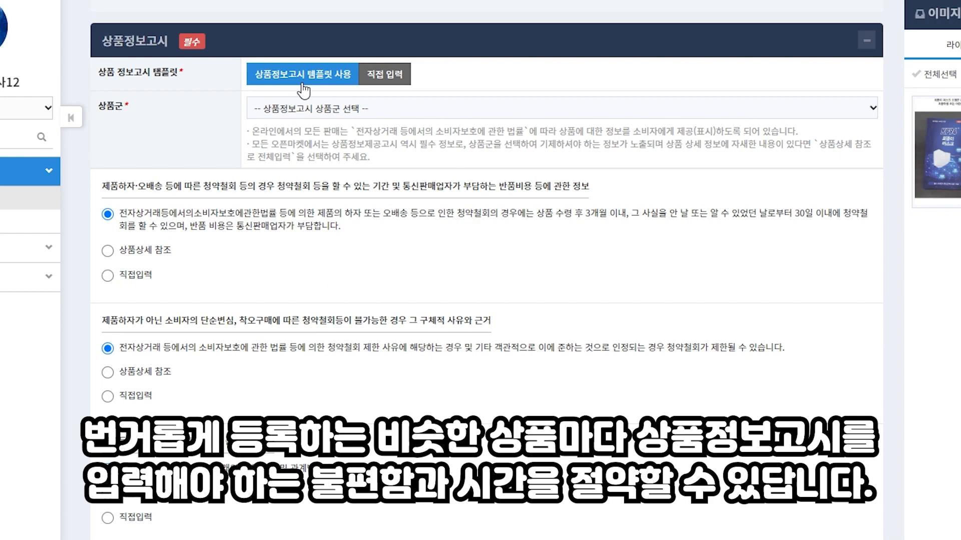
{"action": "left_click", "coordinate": [303, 84]}
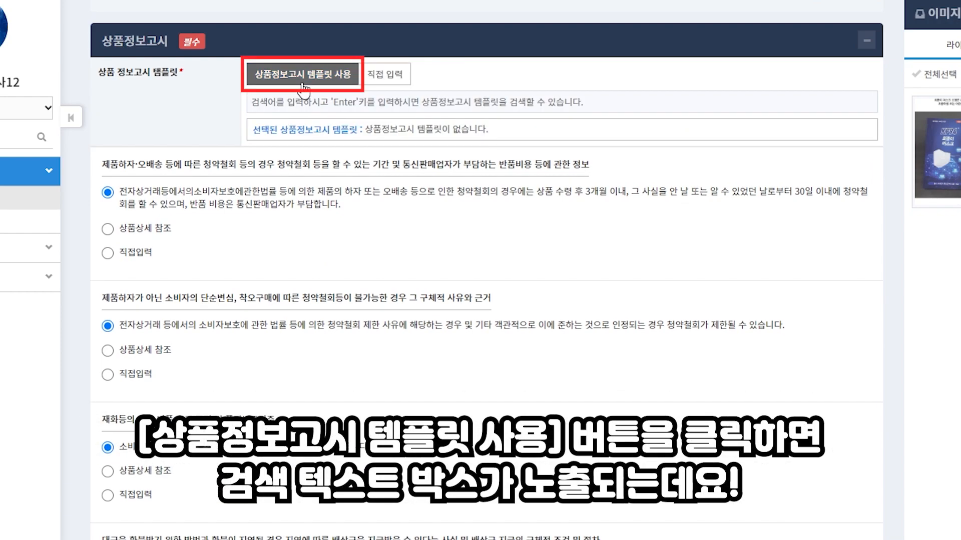
Step: Search the product information notice templates for 테스트 and apply the template 가방등록 테스트
{"action": "left_click", "coordinate": [306, 110]}
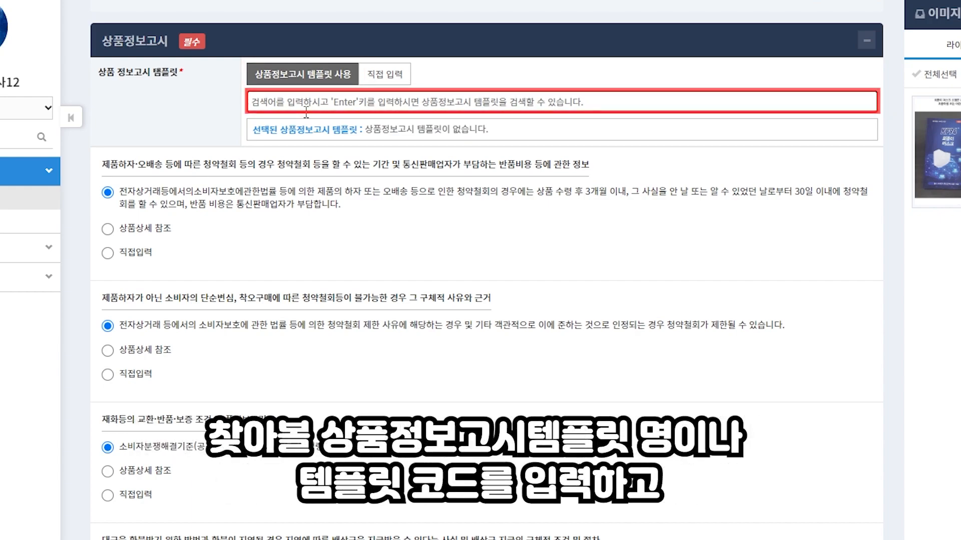
{"action": "type", "text": "ㅌㅔ스트"}
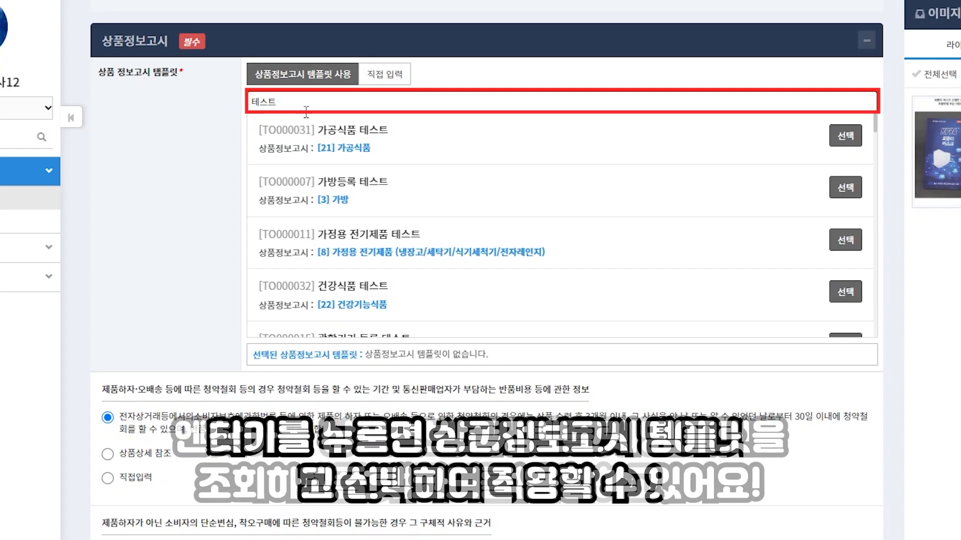
{"action": "left_click", "coordinate": [843, 193]}
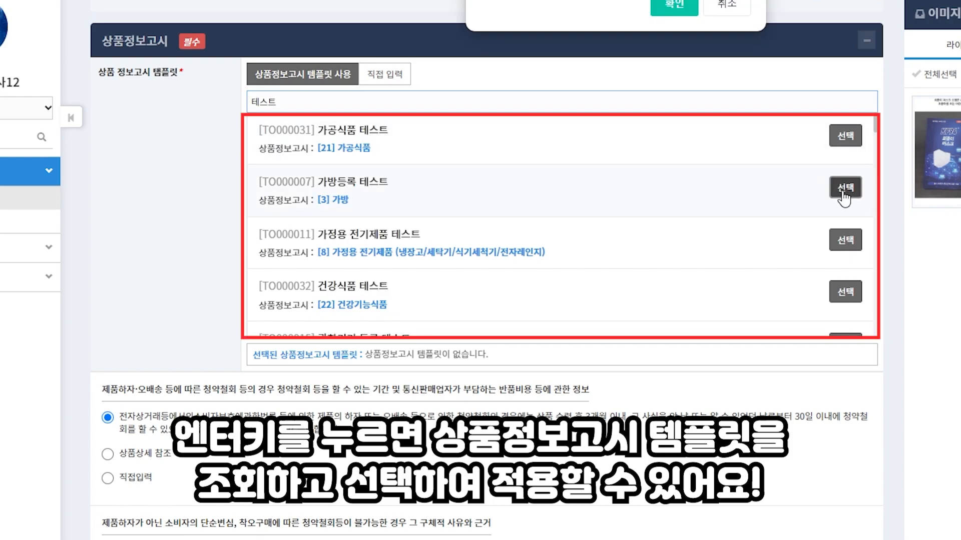
{"action": "left_click", "coordinate": [673, 11]}
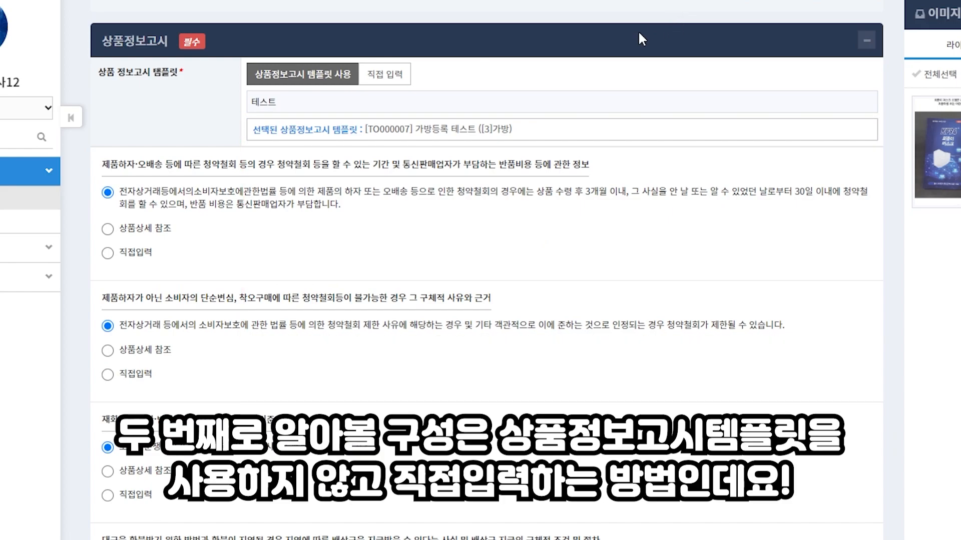
Step: Switch the product information notice to direct input (직접 입력) and choose the product group [1] 의류
{"action": "left_click", "coordinate": [409, 76]}
{"action": "left_click", "coordinate": [409, 76]}
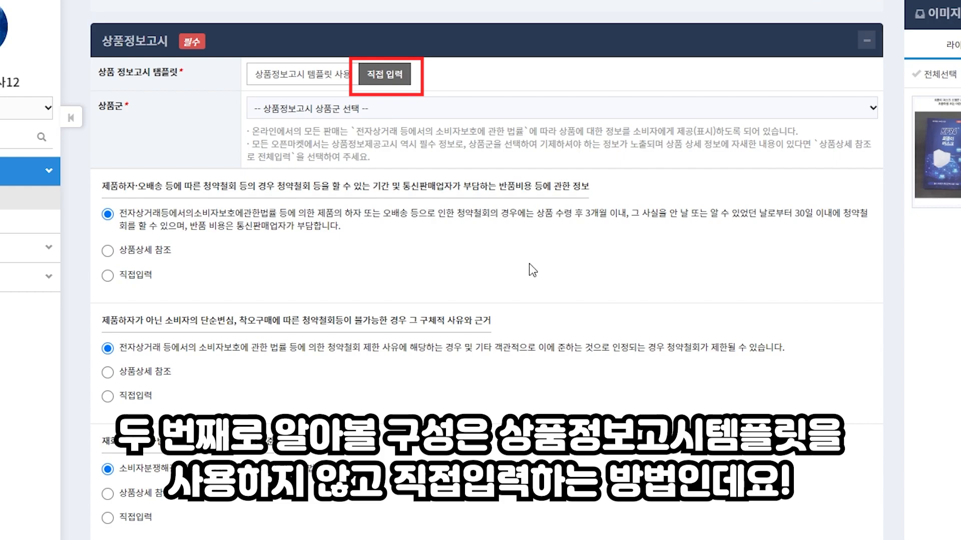
{"action": "left_click", "coordinate": [472, 113]}
{"action": "scroll", "coordinate": [469, 179], "scroll_direction": "down", "scroll_amount": 2}
{"action": "scroll", "coordinate": [468, 248], "scroll_direction": "down", "scroll_amount": 5}
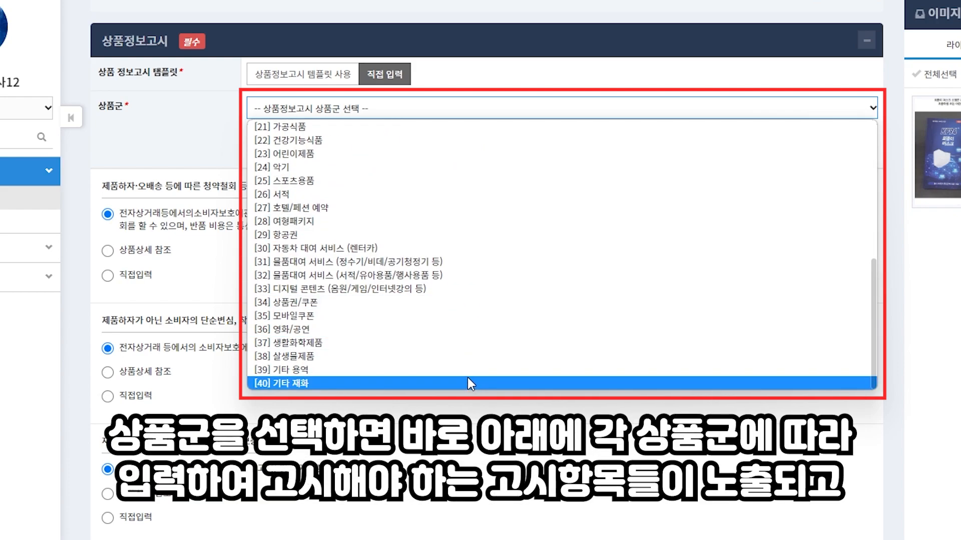
{"action": "scroll", "coordinate": [495, 250], "scroll_direction": "up", "scroll_amount": 4}
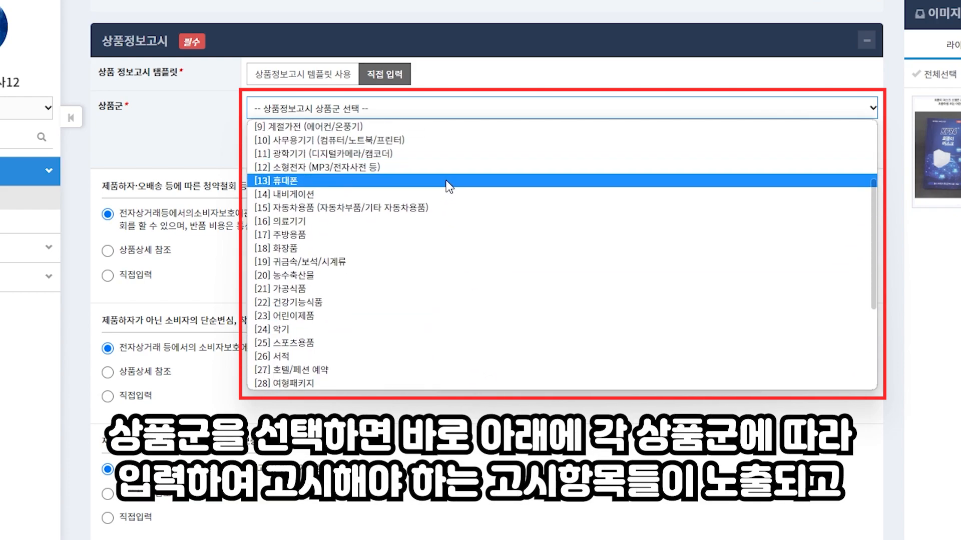
{"action": "scroll", "coordinate": [449, 186], "scroll_direction": "up", "scroll_amount": 2}
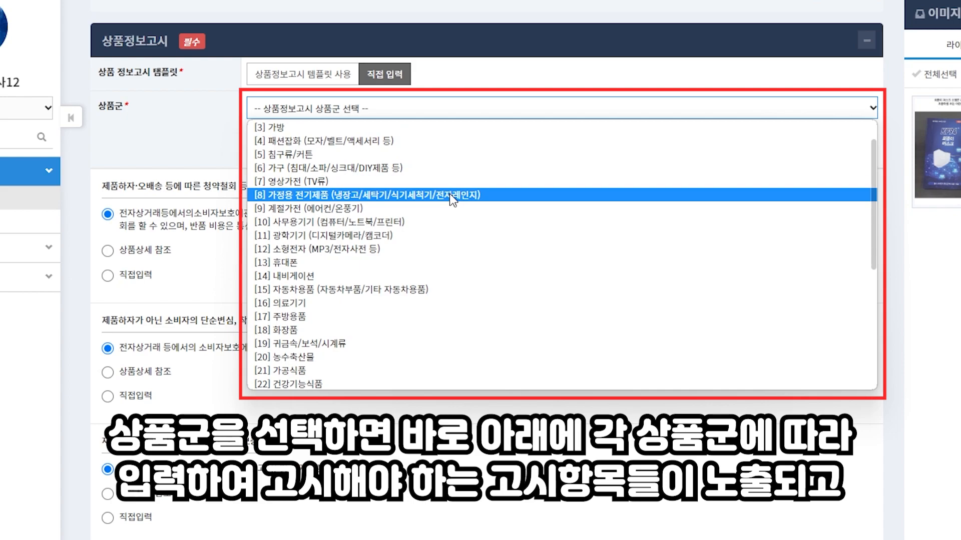
{"action": "scroll", "coordinate": [450, 213], "scroll_direction": "up", "scroll_amount": 1}
{"action": "left_click", "coordinate": [419, 146]}
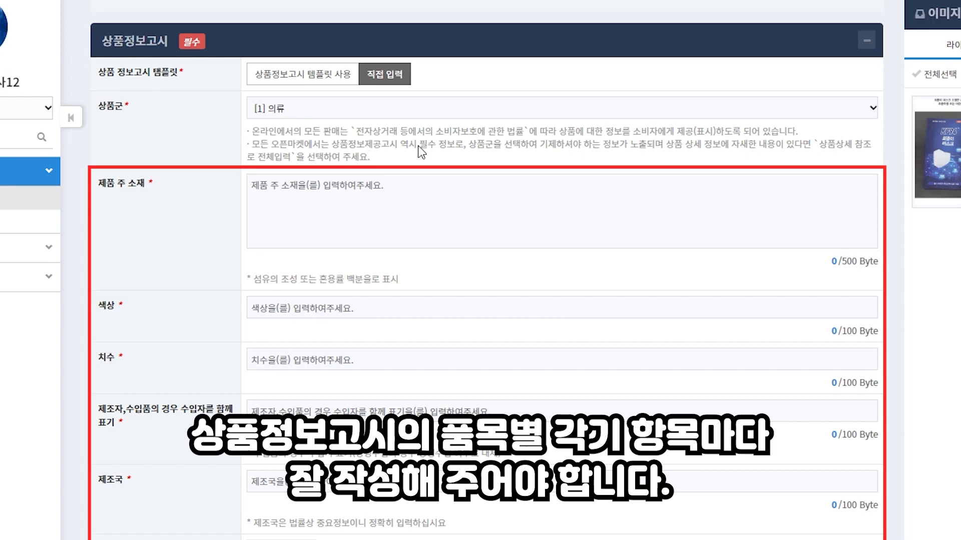
Step: Review the 의류 notice fields and the clauses on withdrawal, exchange and warranty, refunds and dispute handling below them
{"action": "scroll", "coordinate": [419, 145], "scroll_direction": "down", "scroll_amount": 2}
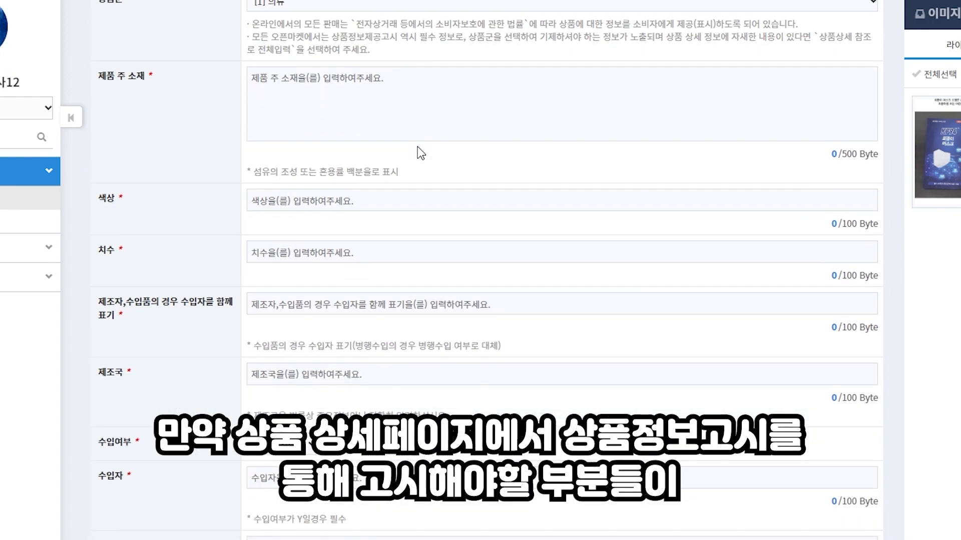
{"action": "scroll", "coordinate": [417, 146], "scroll_direction": "down", "scroll_amount": 2}
{"action": "left_click", "coordinate": [419, 148]}
{"action": "scroll", "coordinate": [419, 148], "scroll_direction": "down", "scroll_amount": 2}
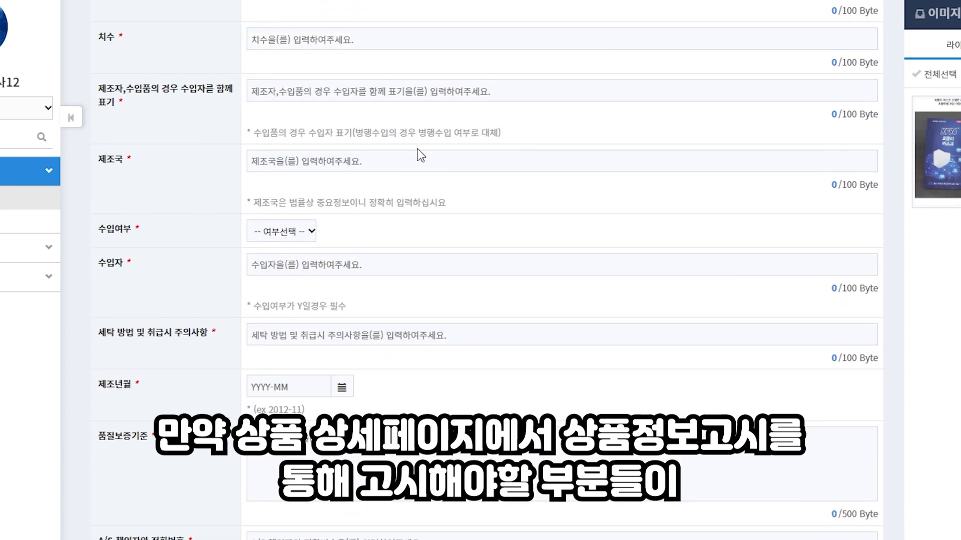
{"action": "scroll", "coordinate": [417, 149], "scroll_direction": "down", "scroll_amount": 2}
{"action": "left_click", "coordinate": [419, 149]}
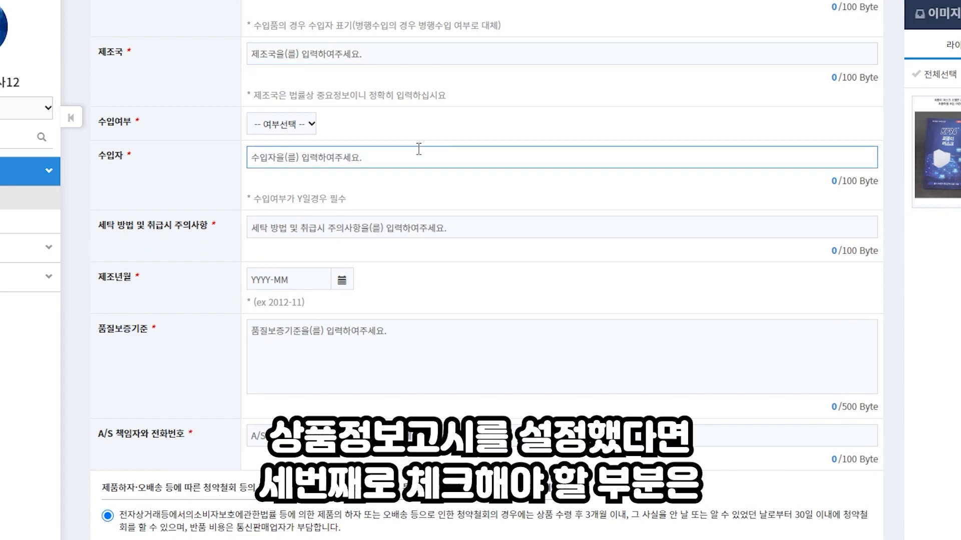
{"action": "scroll", "coordinate": [442, 211], "scroll_direction": "down", "scroll_amount": 8}
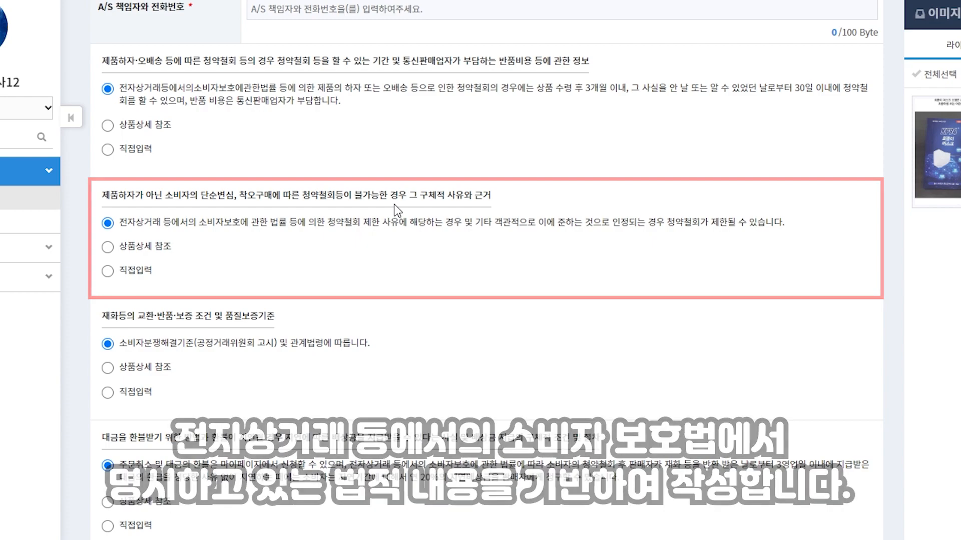
{"action": "scroll", "coordinate": [400, 205], "scroll_direction": "down", "scroll_amount": 2}
{"action": "scroll", "coordinate": [401, 206], "scroll_direction": "down", "scroll_amount": 4}
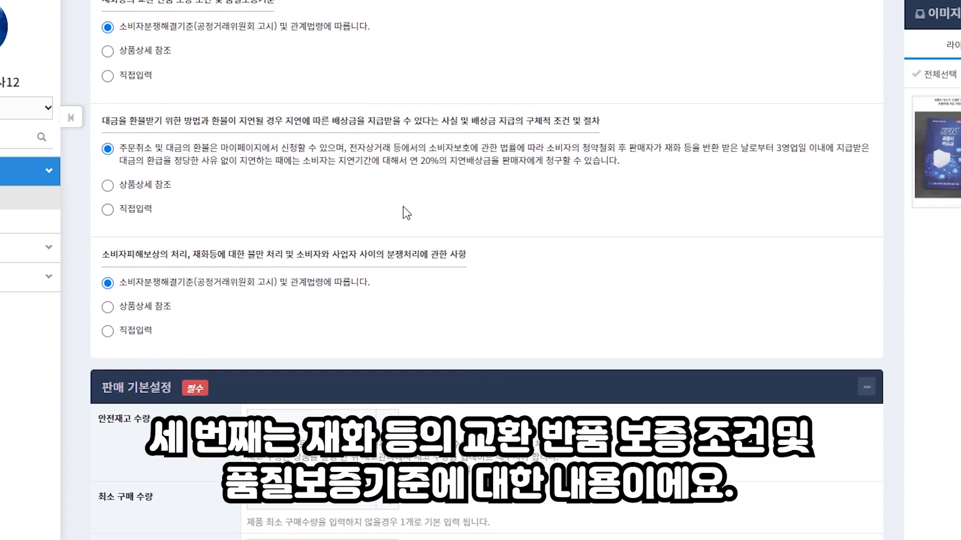
{"action": "scroll", "coordinate": [404, 210], "scroll_direction": "up", "scroll_amount": 2}
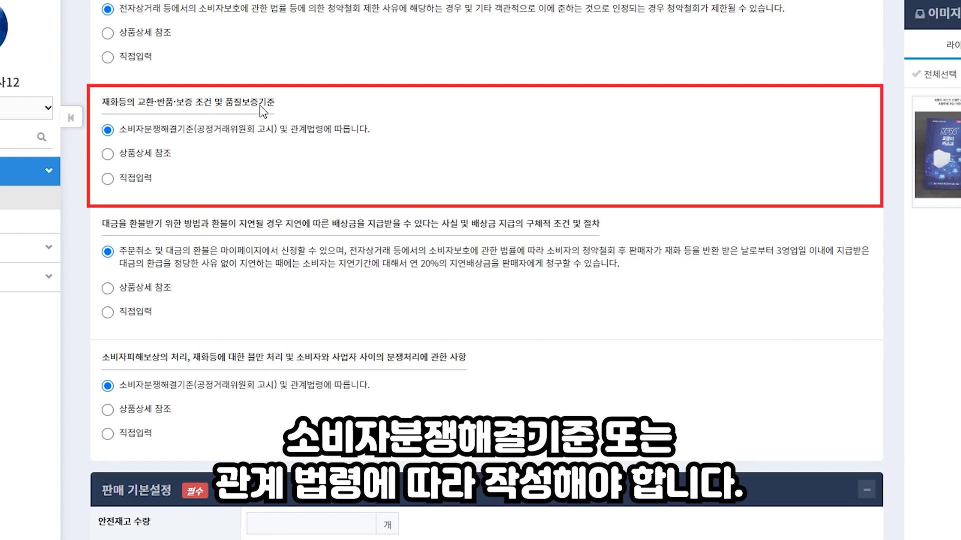
Step: Go through the basic sales settings (판매 기본설정) for safety stock, minimum purchase, maximum per person and maximum per order quantities
{"action": "scroll", "coordinate": [287, 113], "scroll_direction": "down", "scroll_amount": 4}
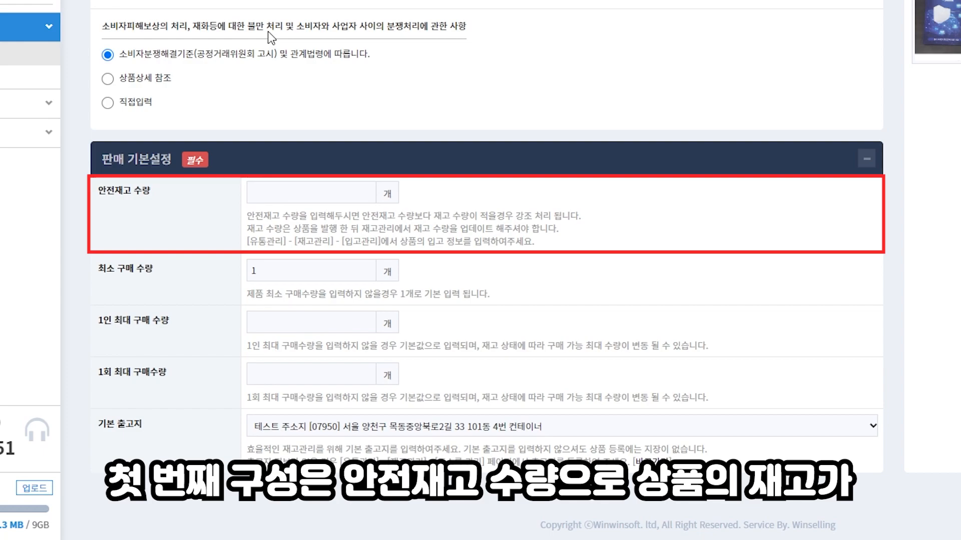
{"action": "left_click", "coordinate": [279, 191]}
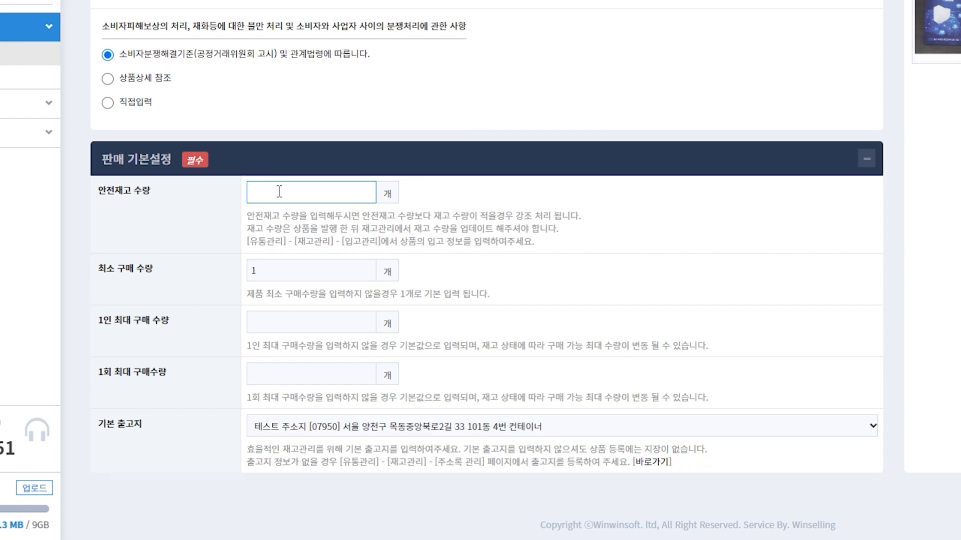
{"action": "left_click", "coordinate": [285, 276]}
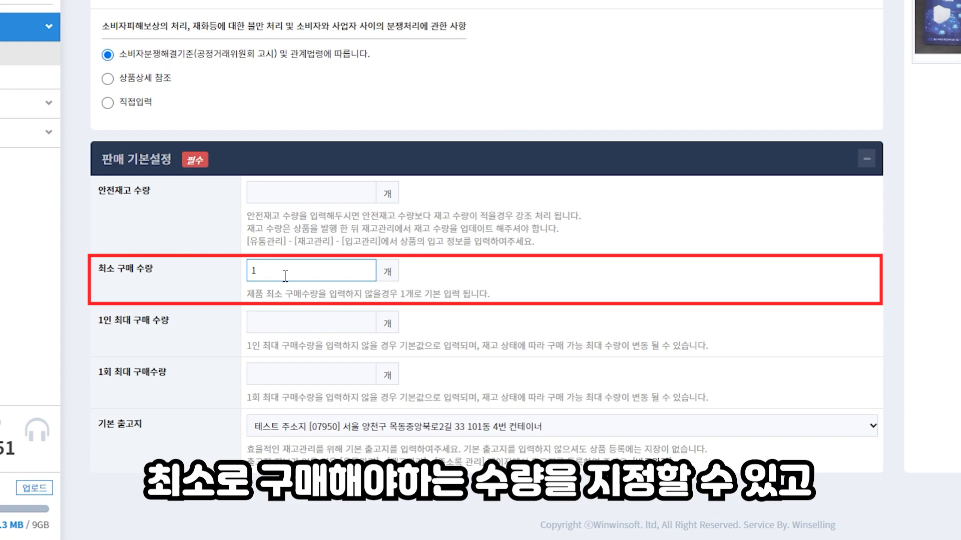
{"action": "left_click", "coordinate": [300, 321]}
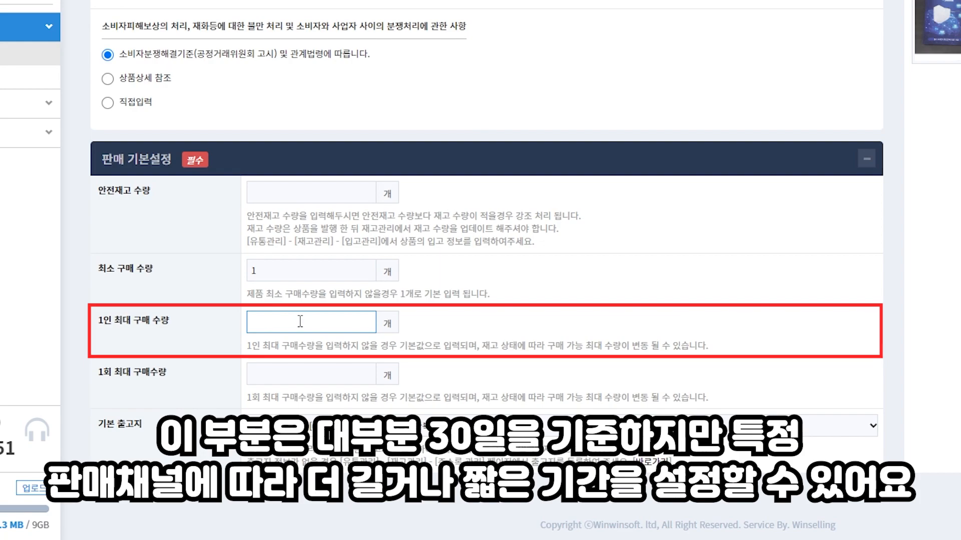
{"action": "left_click", "coordinate": [323, 378]}
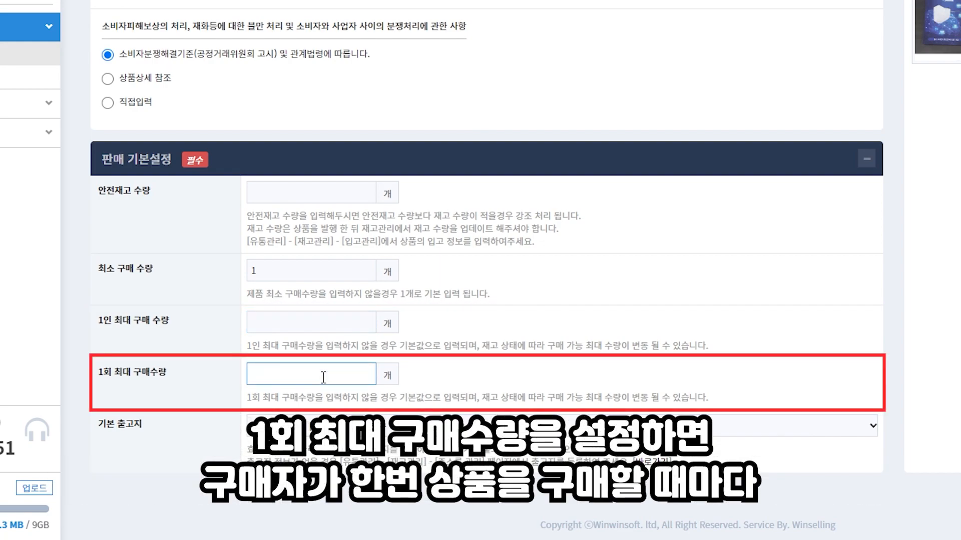